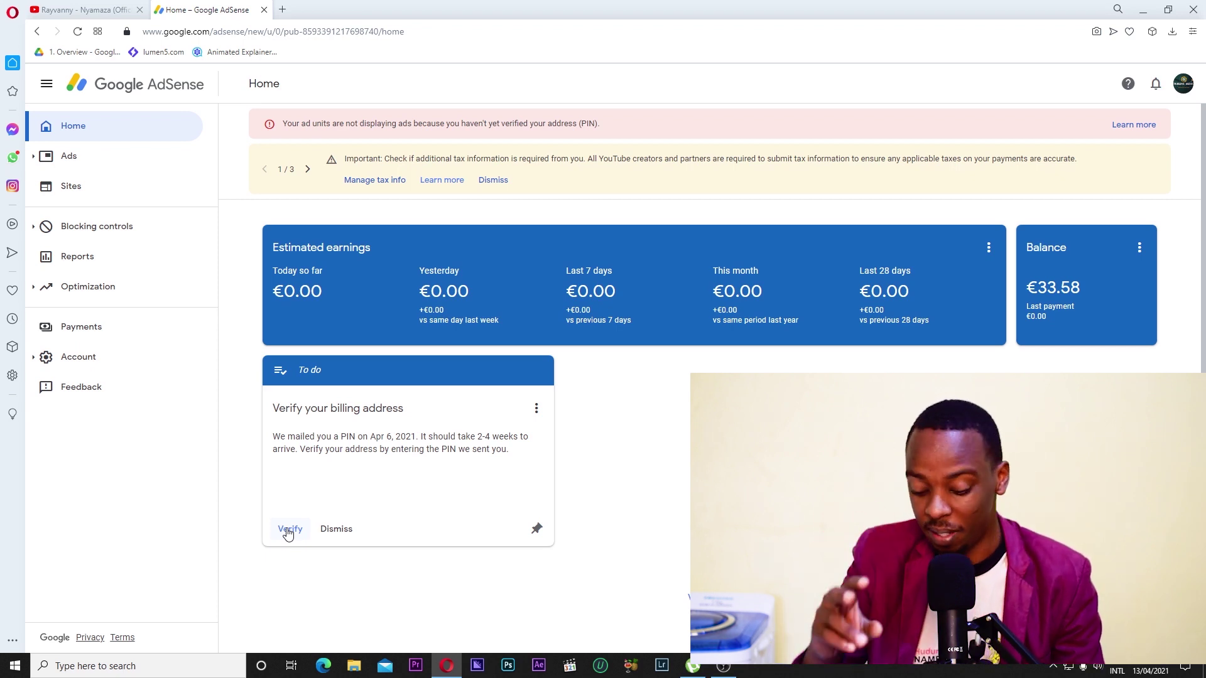
Start PIN entry for address verification, then show the options menu on the Enter your PIN card.
left_click(289, 529)
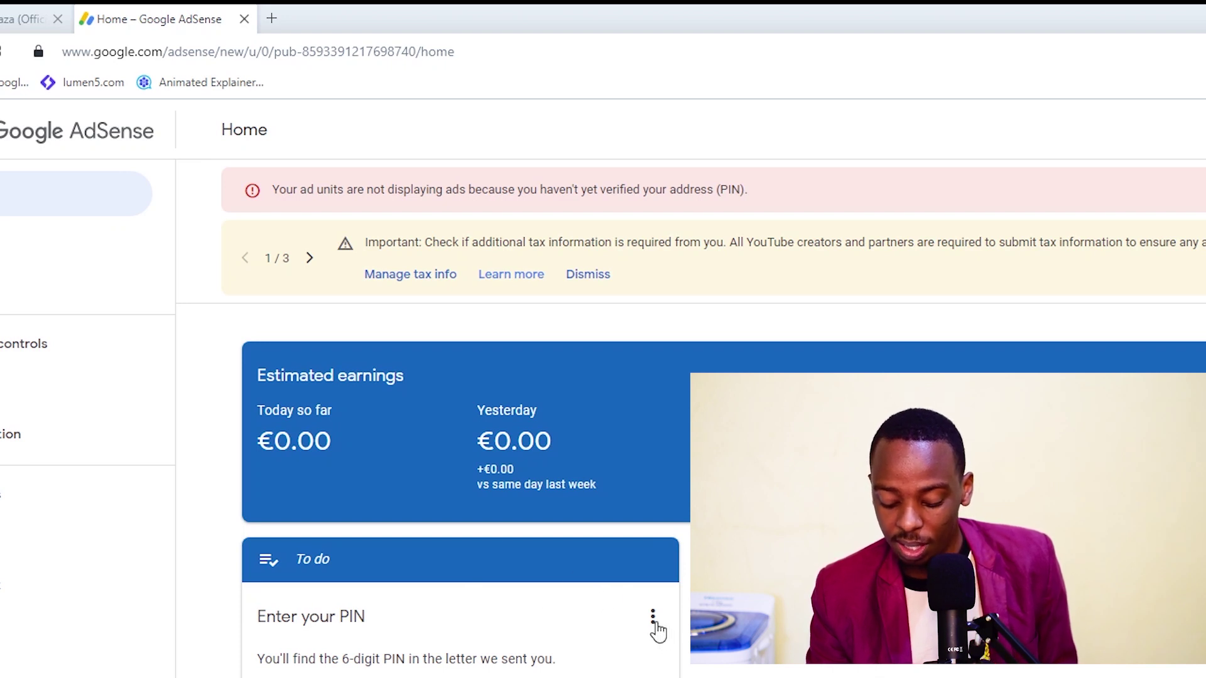
left_click(653, 619)
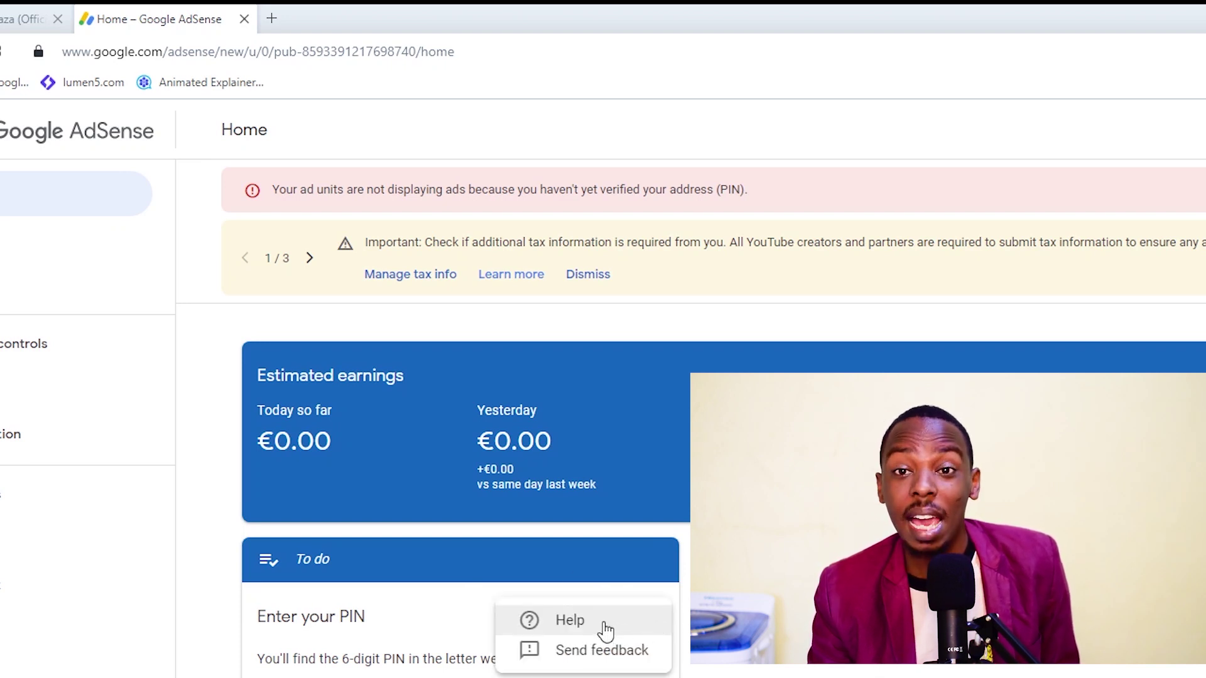
Choose Help and read down the 'Address verification (PIN) overview' article to its PIN-problems section.
left_click(570, 621)
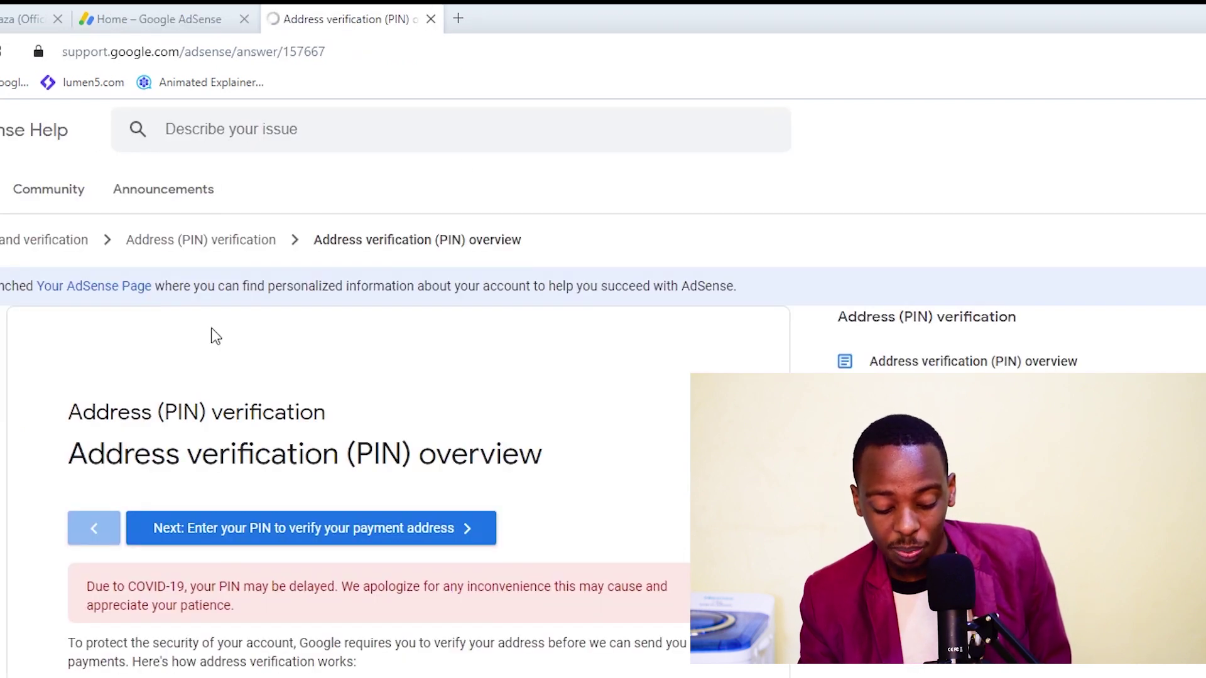
scroll(239, 296, "down", 4)
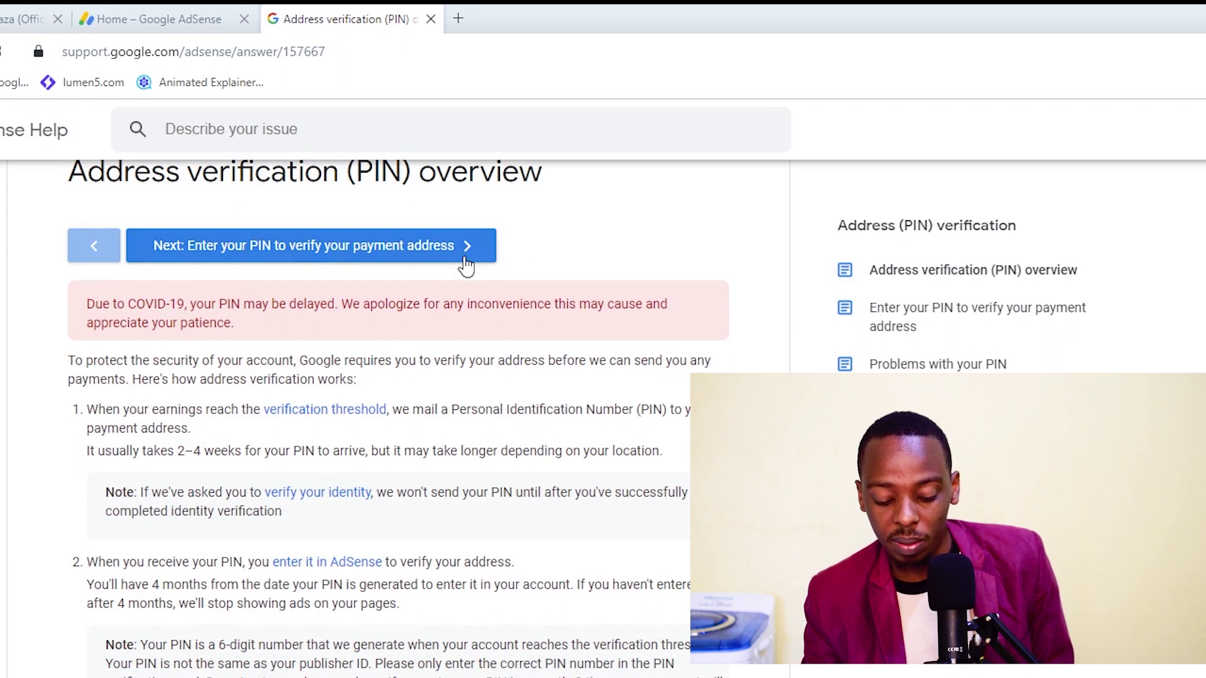
scroll(396, 252, "down", 3)
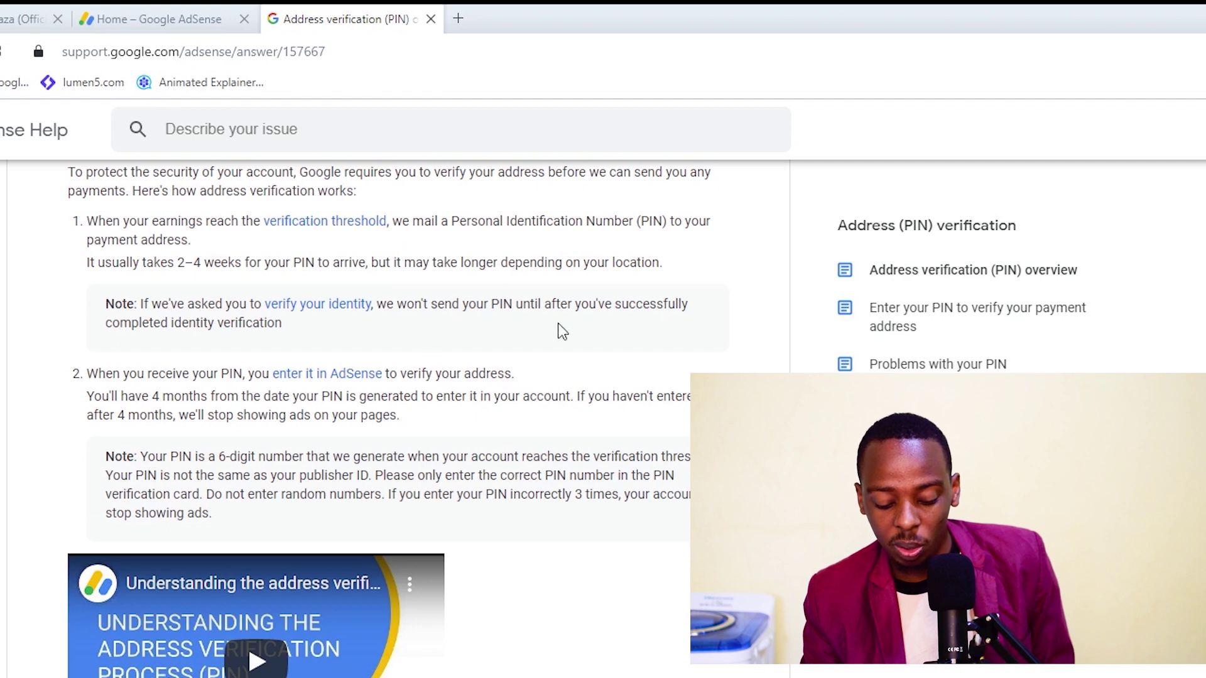
scroll(500, 363, "down", 7)
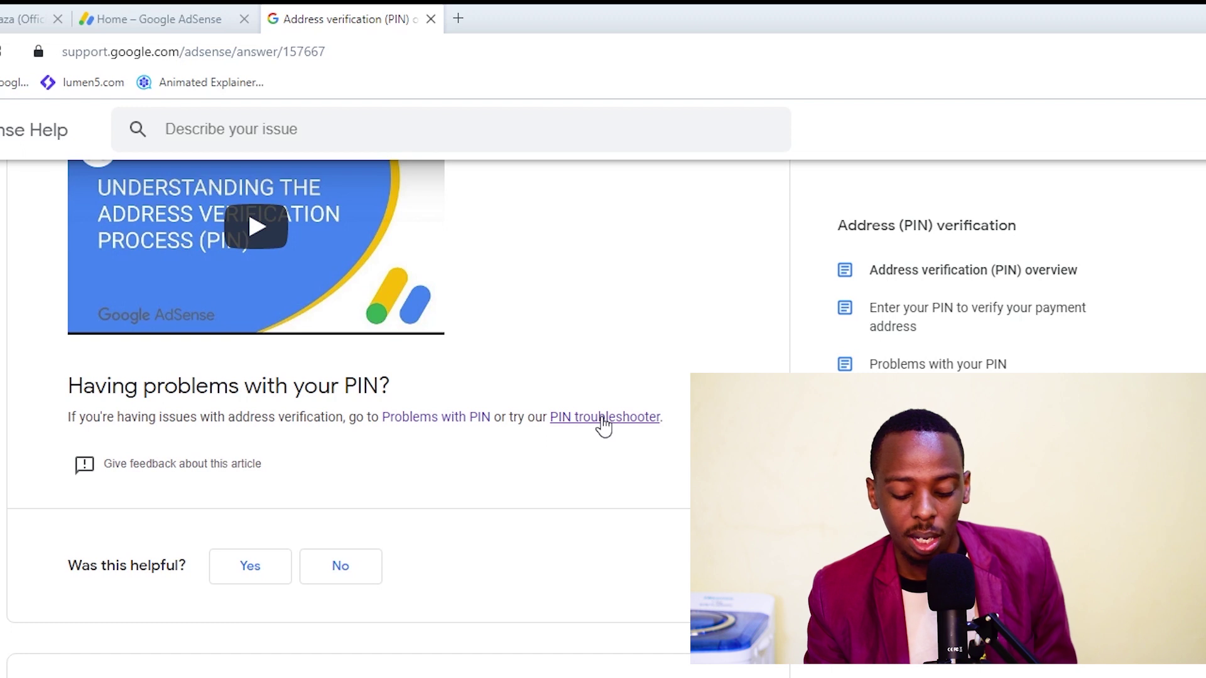
Look through the PIN troubleshooter, then check the €33.58 balance on AdSense Home.
left_click(601, 419)
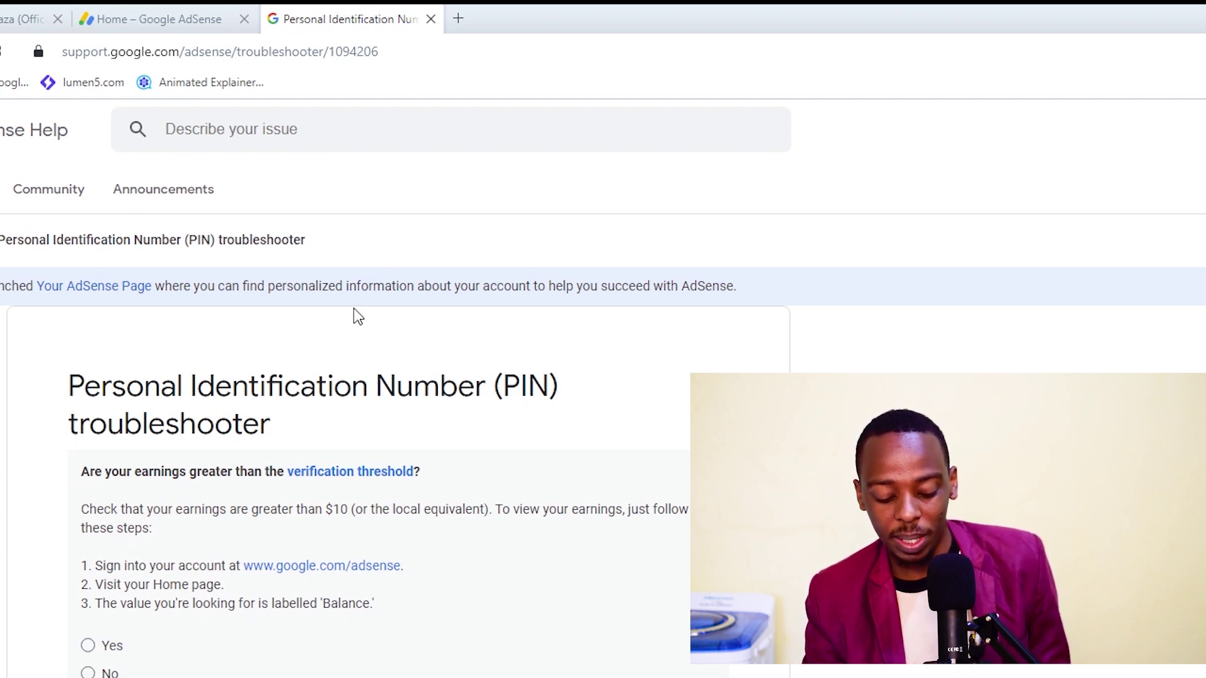
scroll(355, 317, "down", 3)
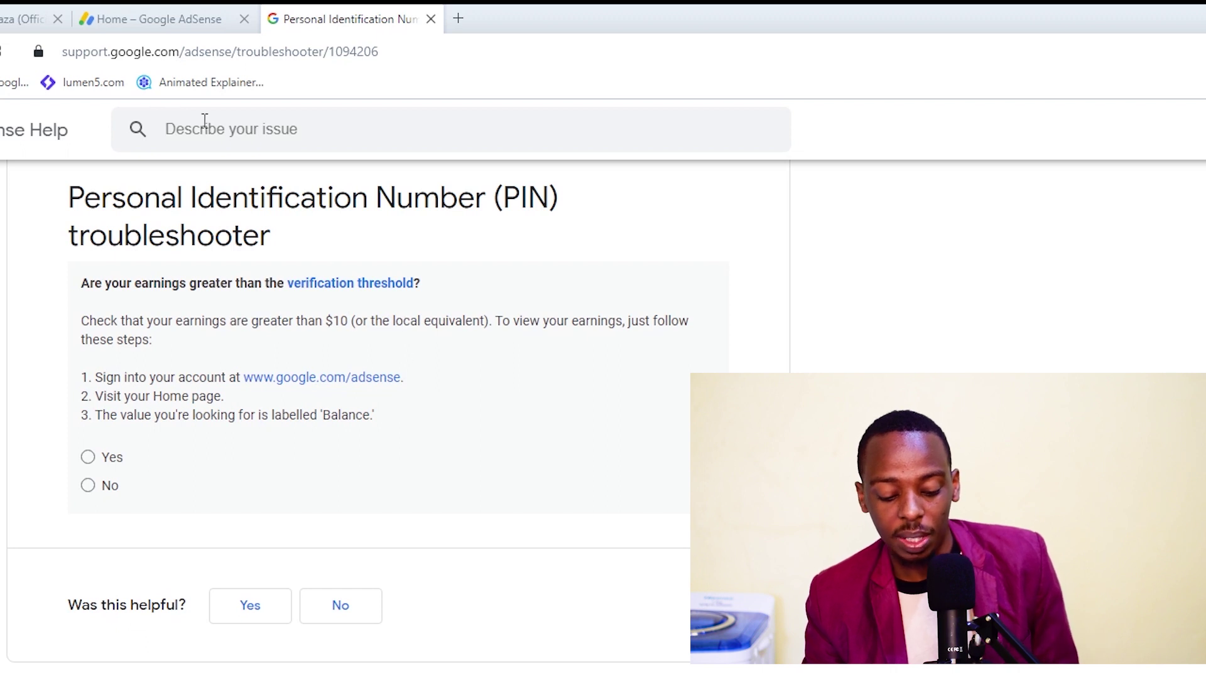
left_click(103, 20)
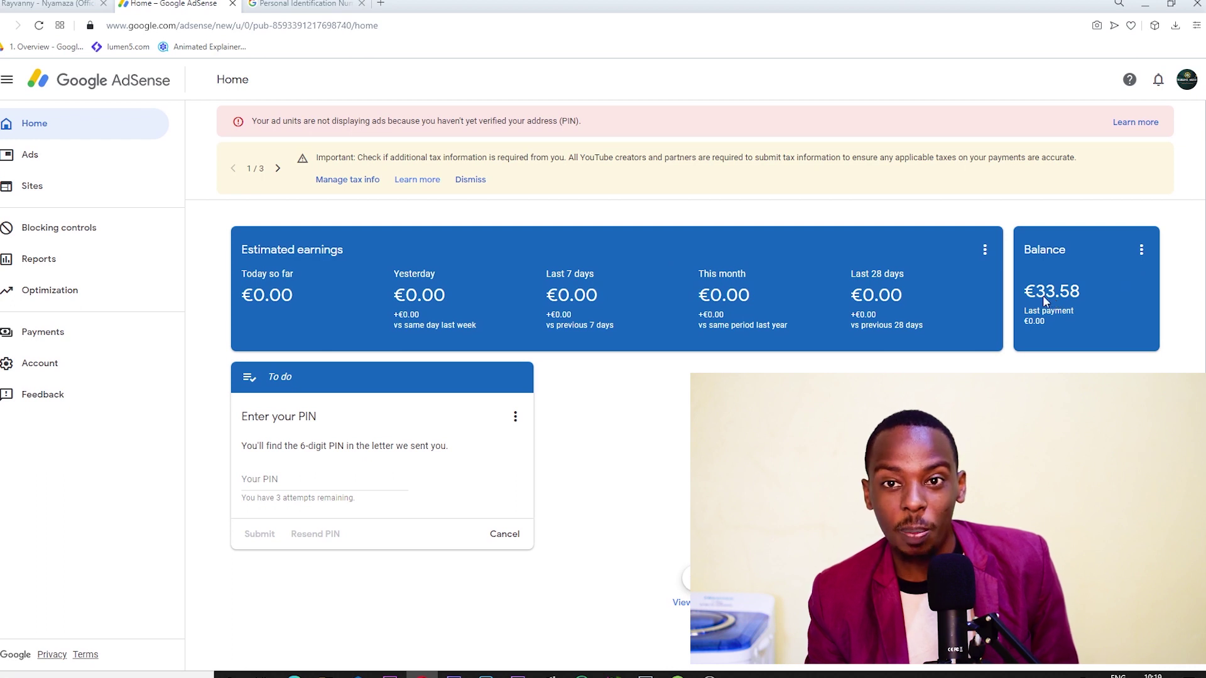
Answer the troubleshooter Yes, No, Yes: above threshold, no PIN received, four replacements requested.
left_click(269, 2)
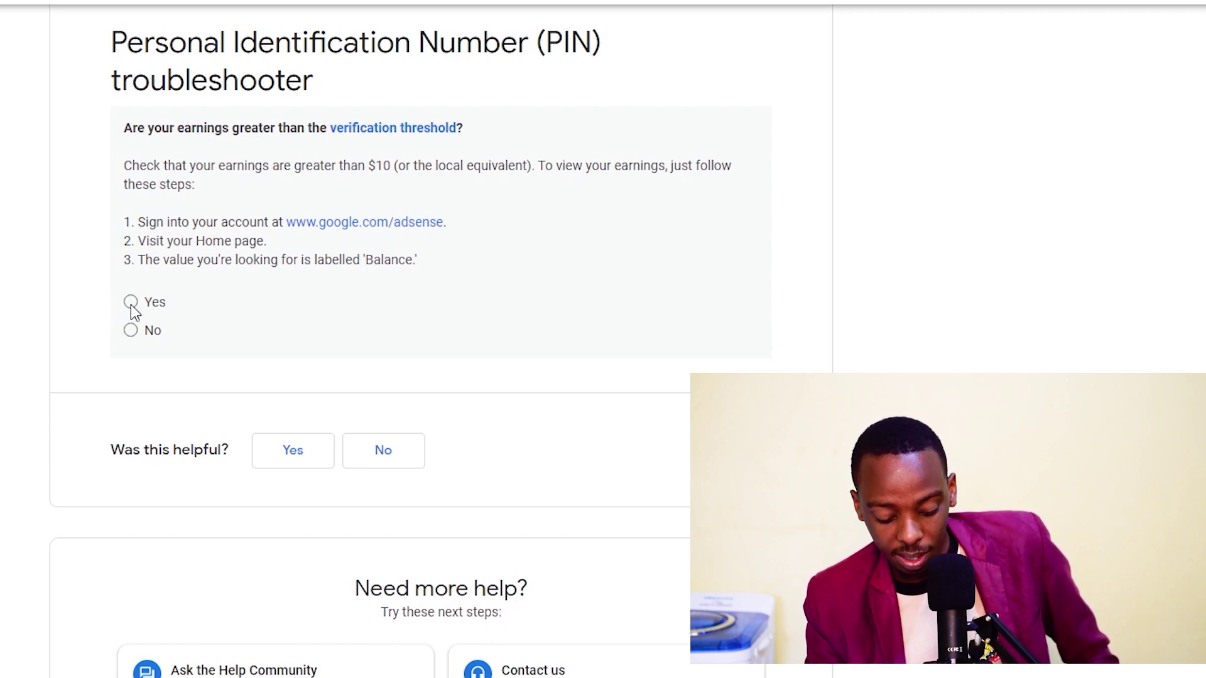
left_click(131, 304)
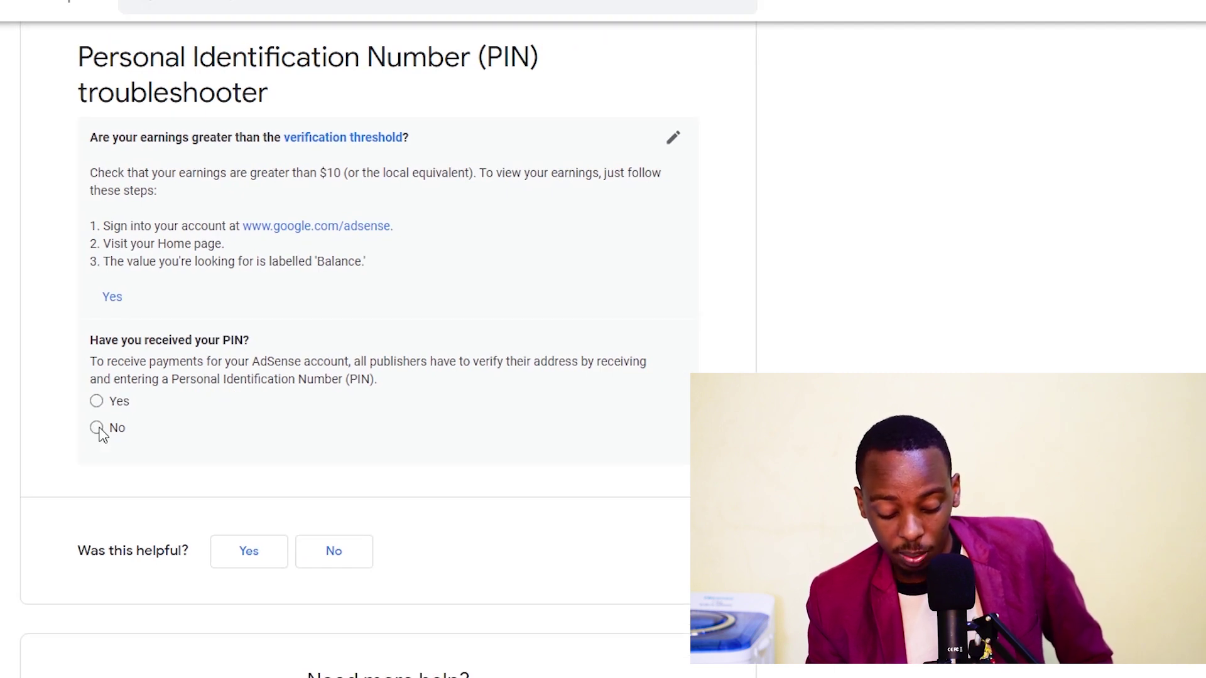
left_click(97, 429)
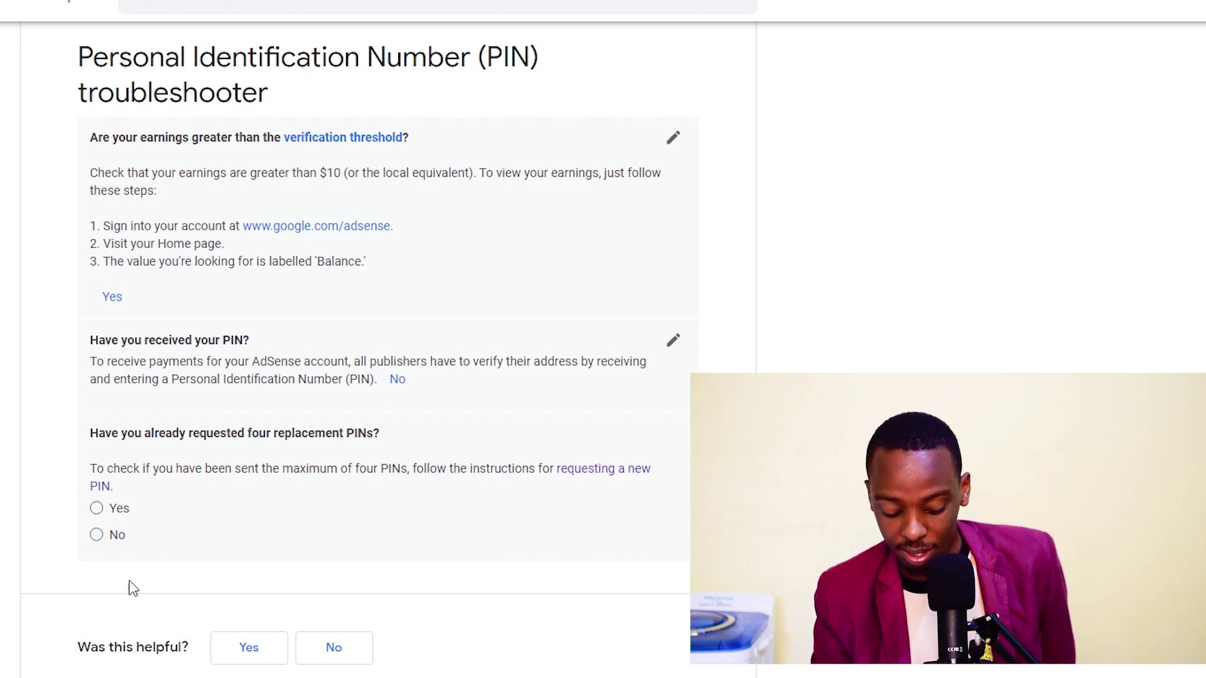
left_click(99, 511)
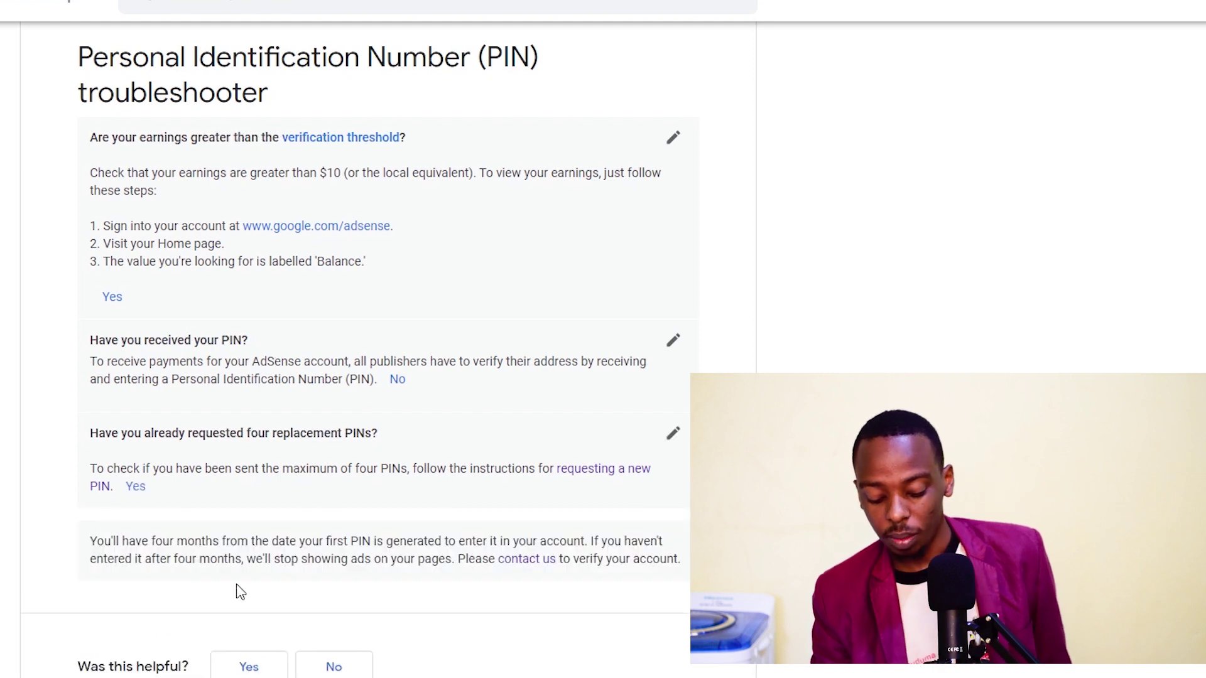
scroll(183, 496, "down", 1)
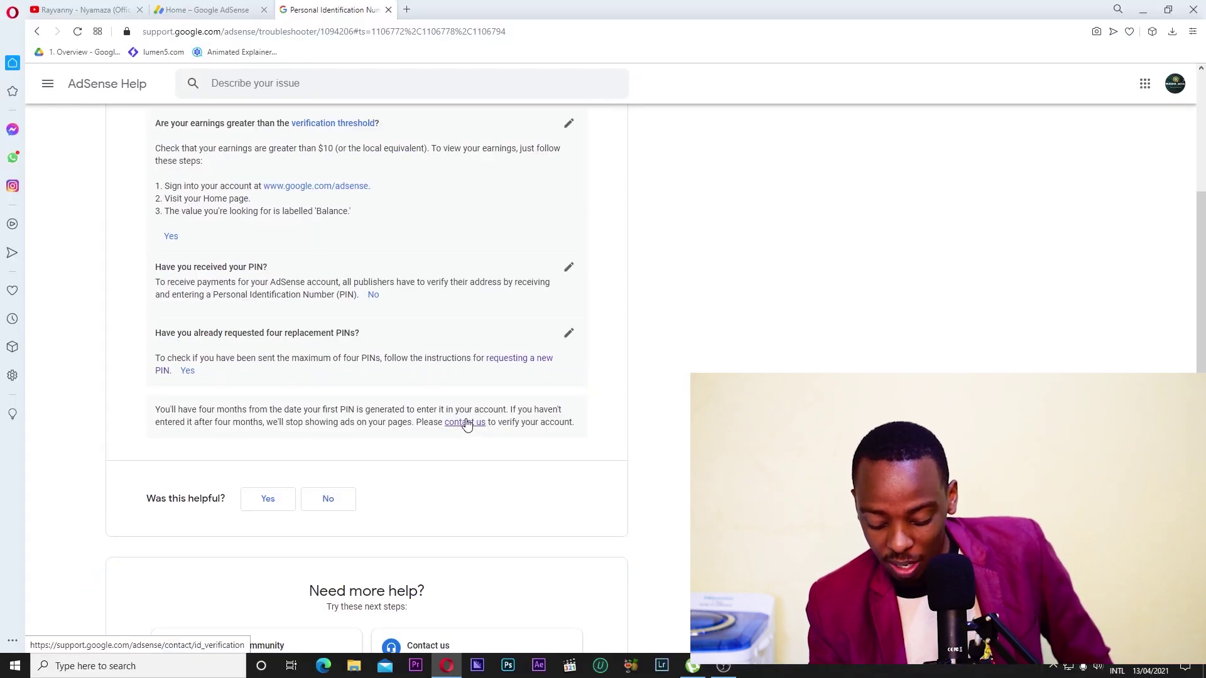
Enter the account holder's full name and paste the publisher ID from Account information into the contact form.
left_click(465, 424)
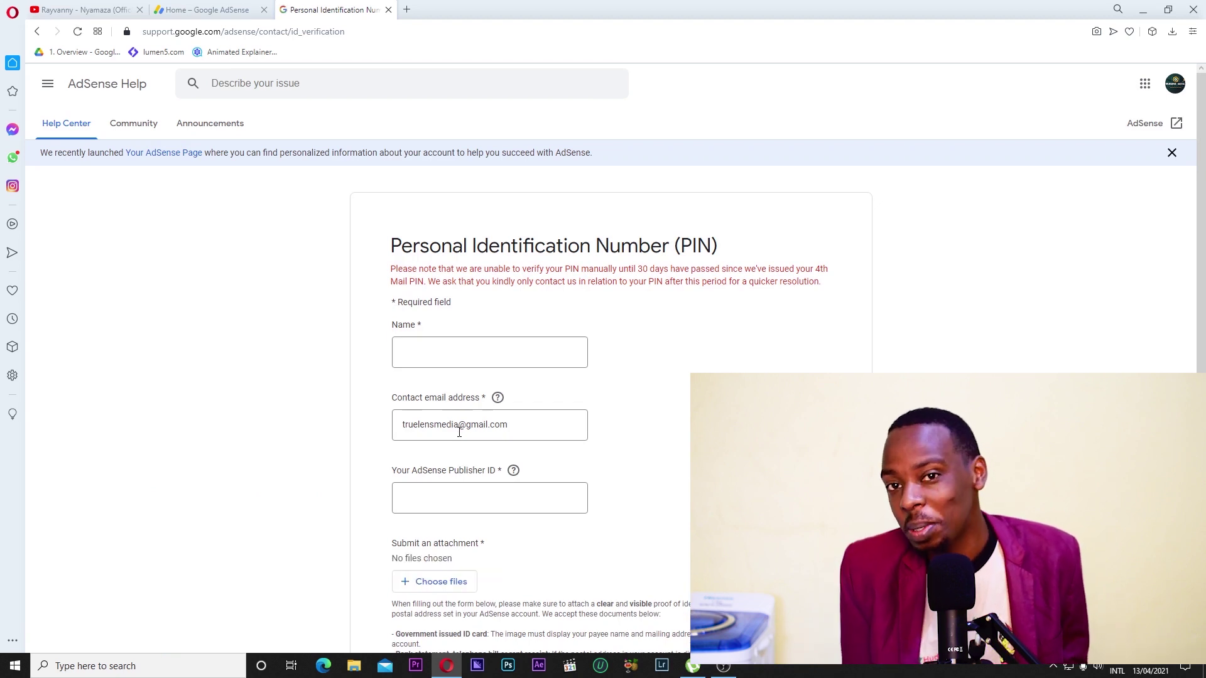
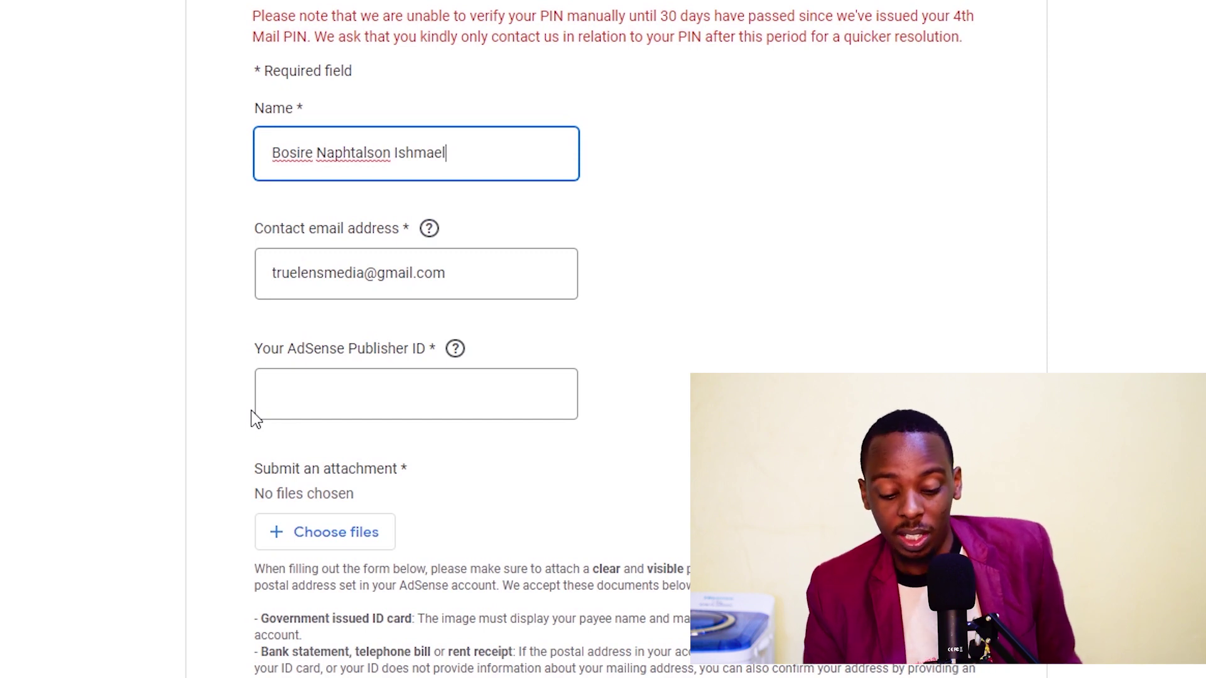
left_click(194, 10)
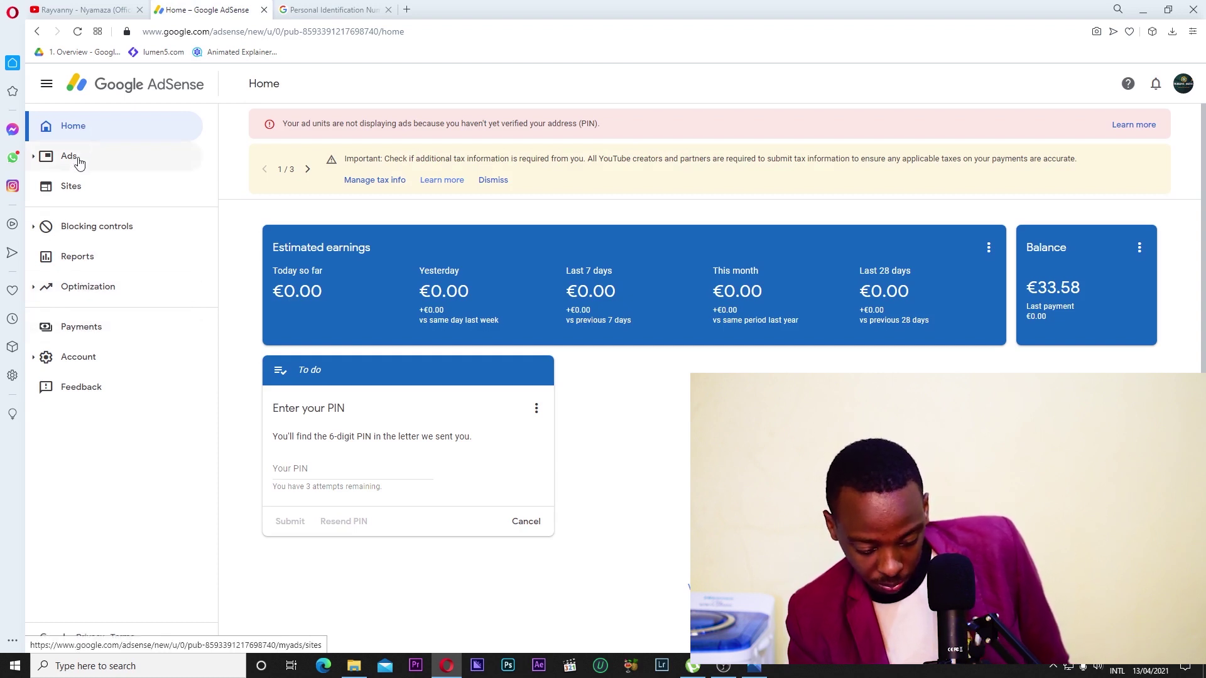
left_click(73, 364)
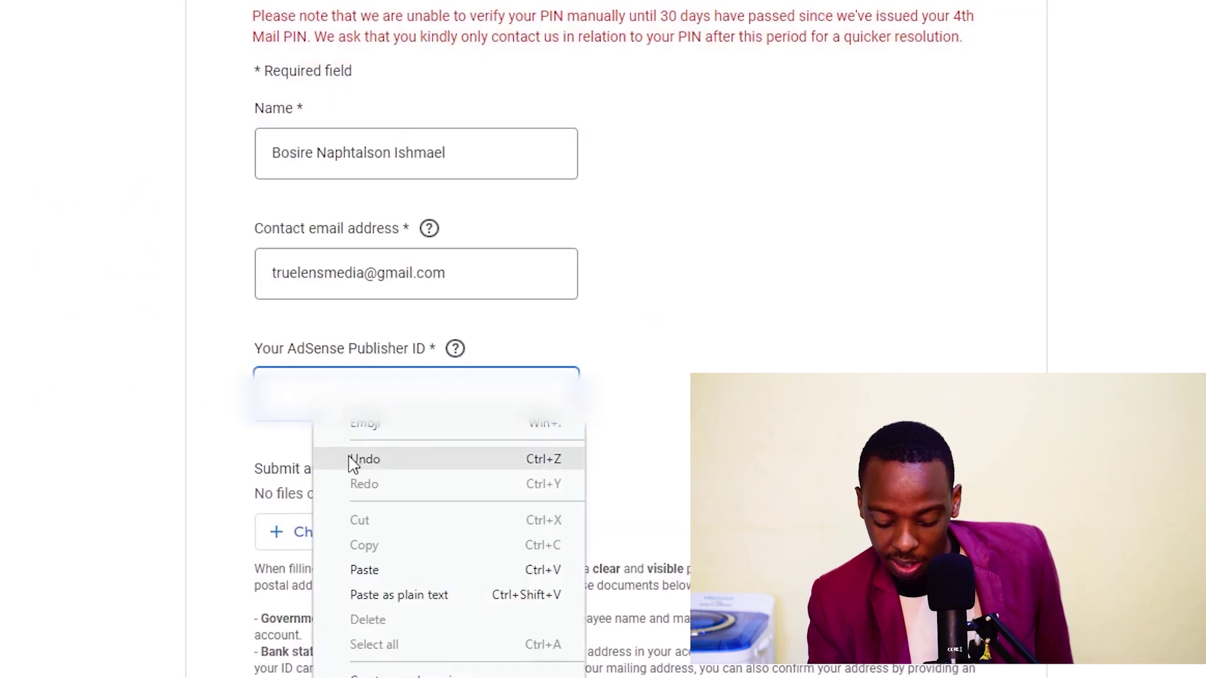
left_click(359, 569)
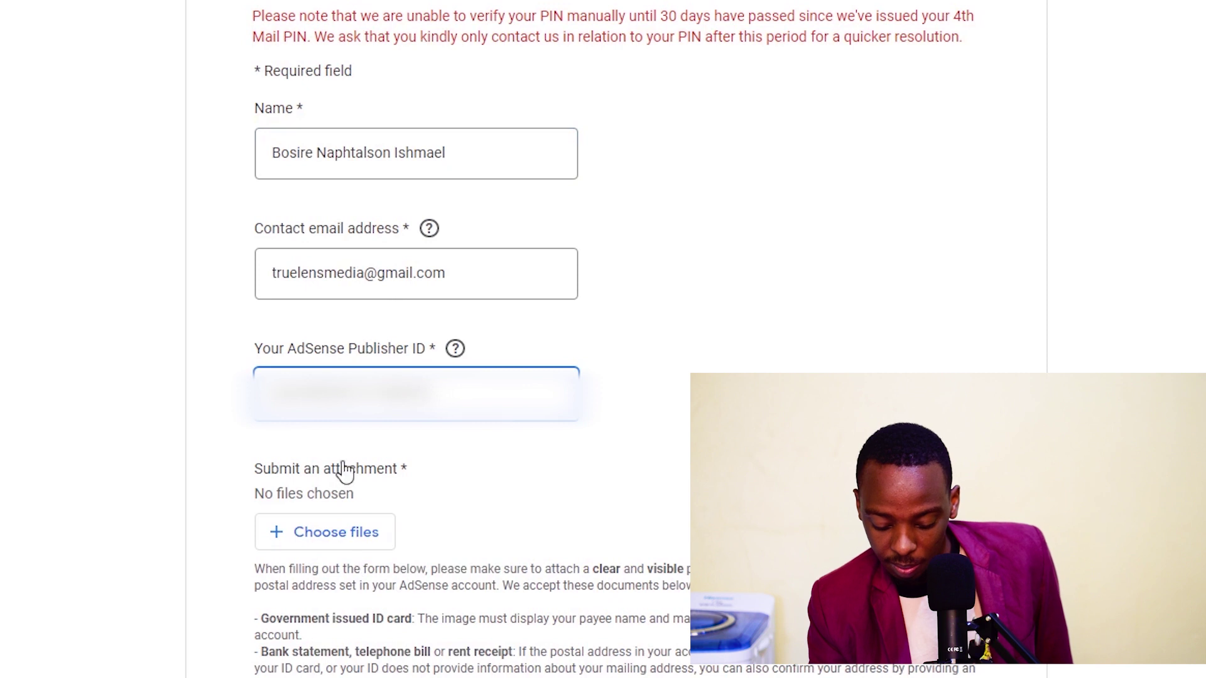
left_click(295, 532)
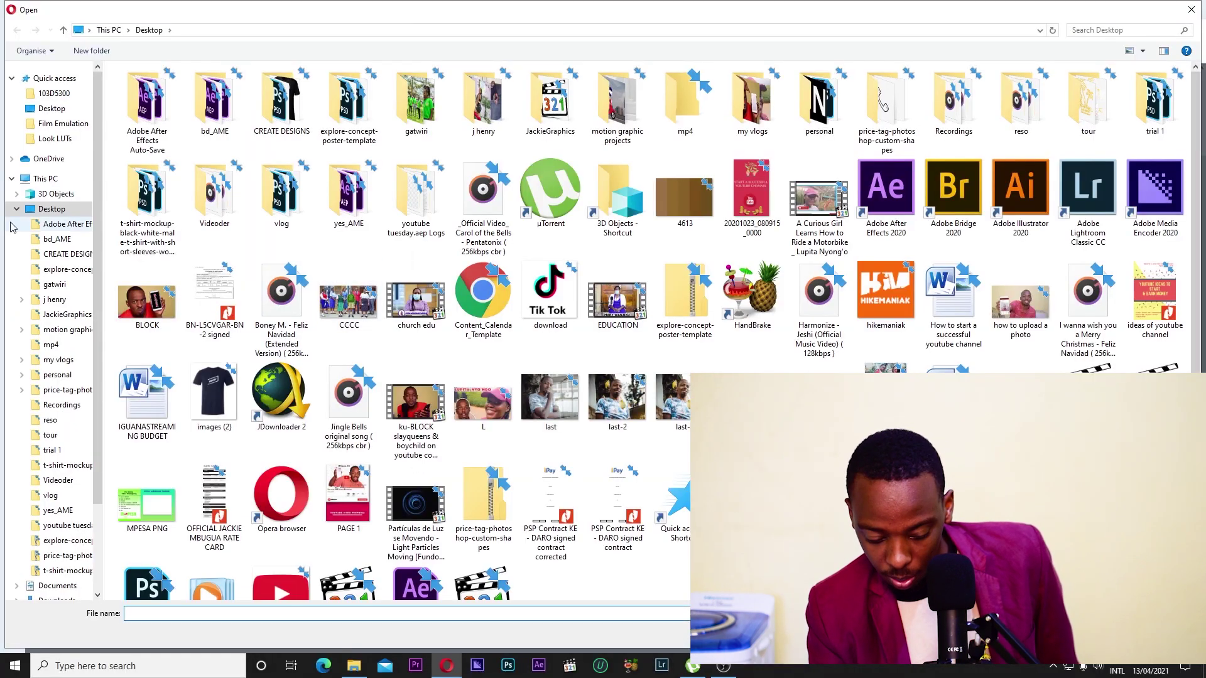
Attach ID images a.jpeg and b.jpeg from the Downloads folder.
left_click(16, 211)
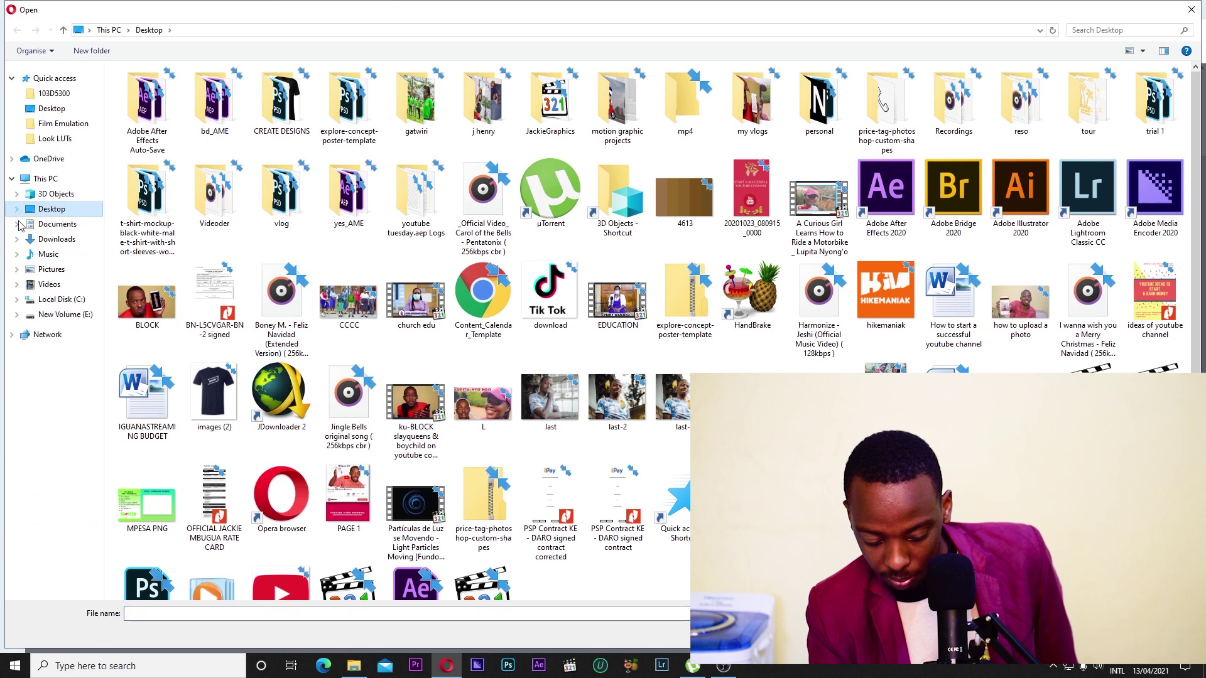
left_click(48, 242)
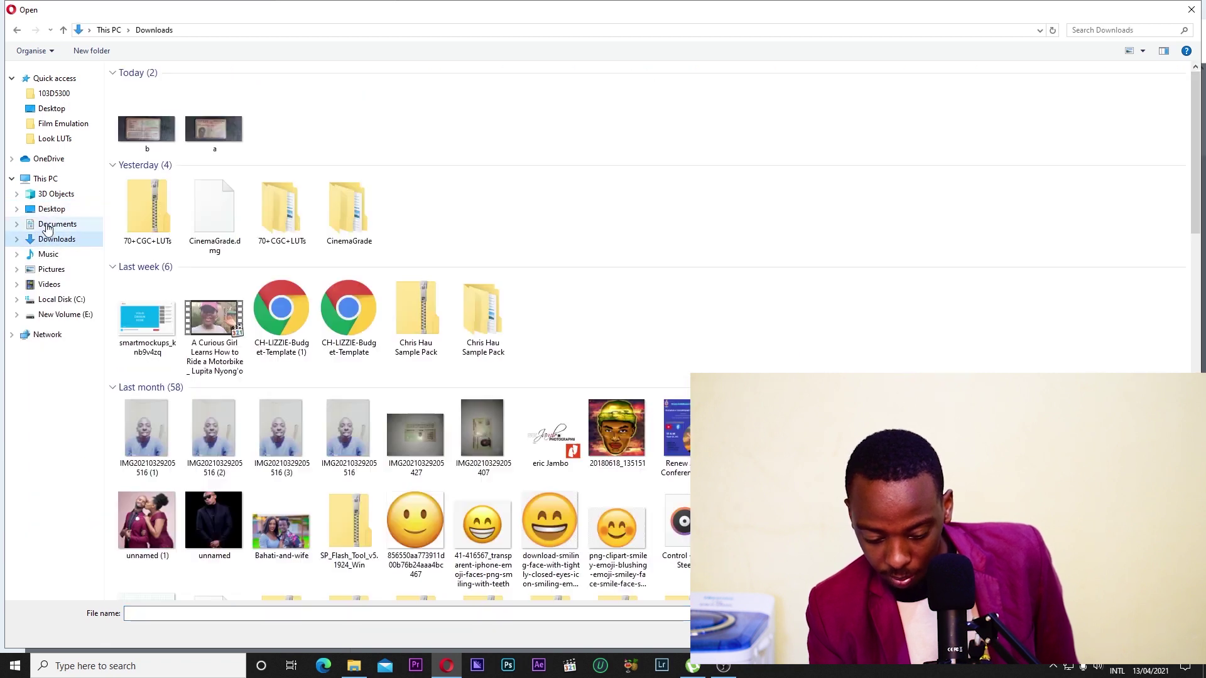
left_click(219, 135)
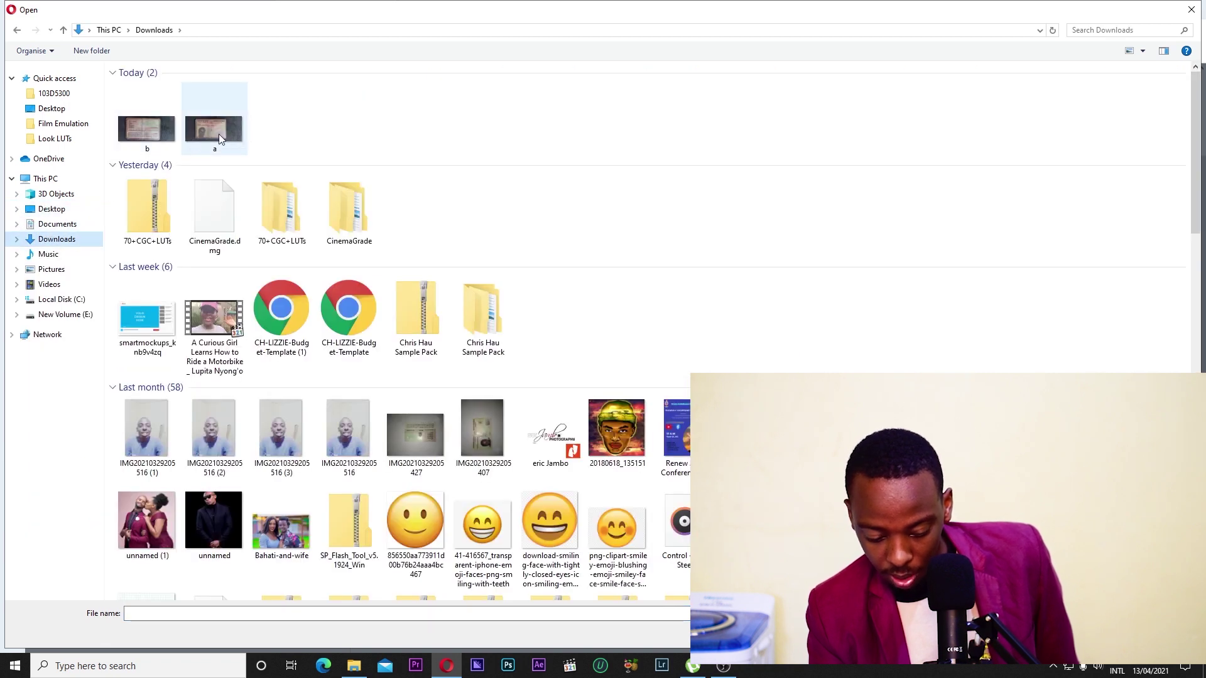
left_click(143, 137, "ctrl")
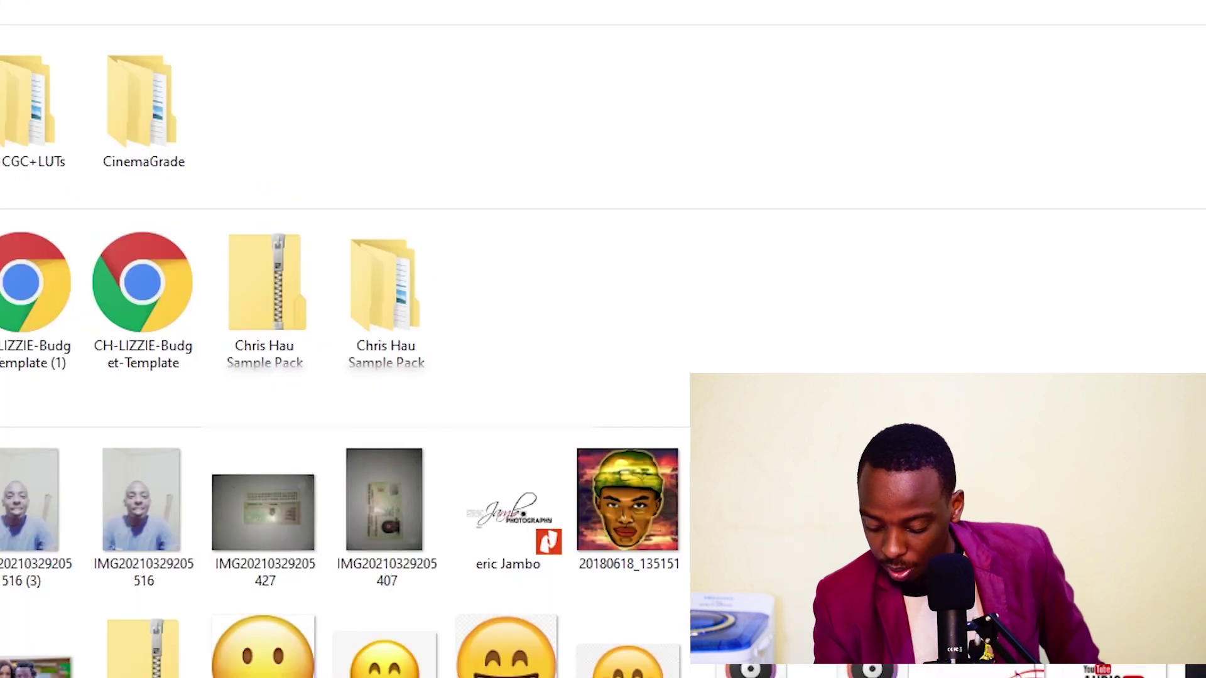
key("Return")
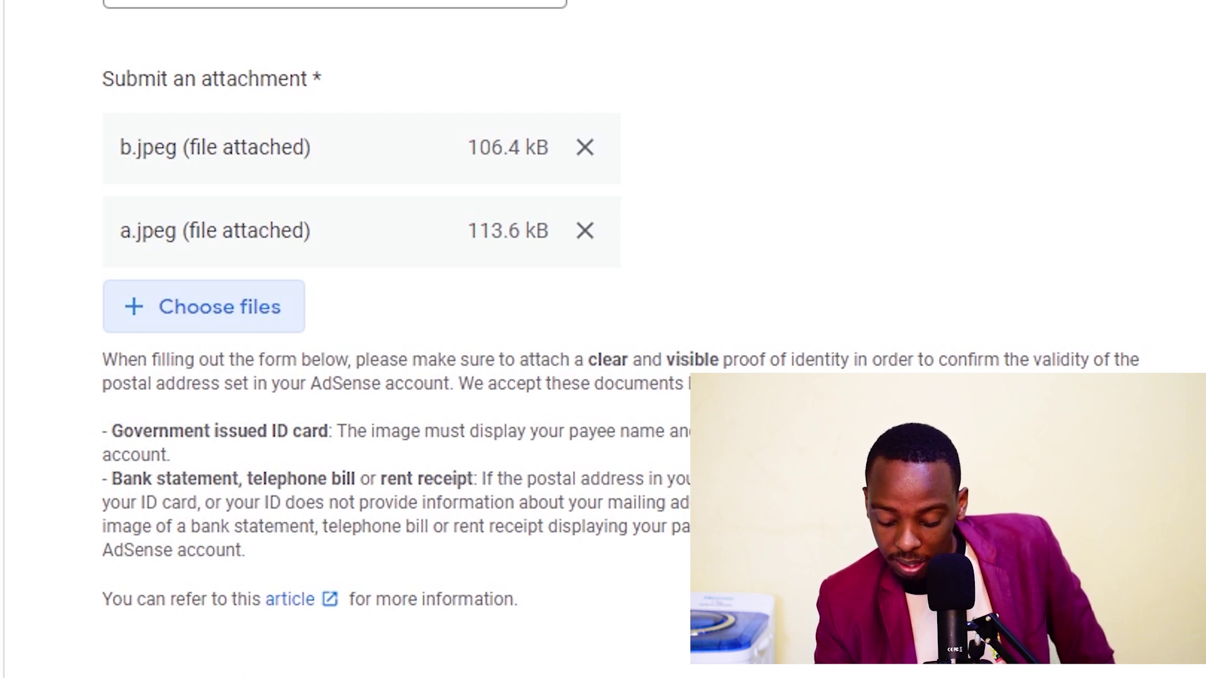
Submit the PIN contact form with both ID images attached.
scroll(196, 614, "down", 2)
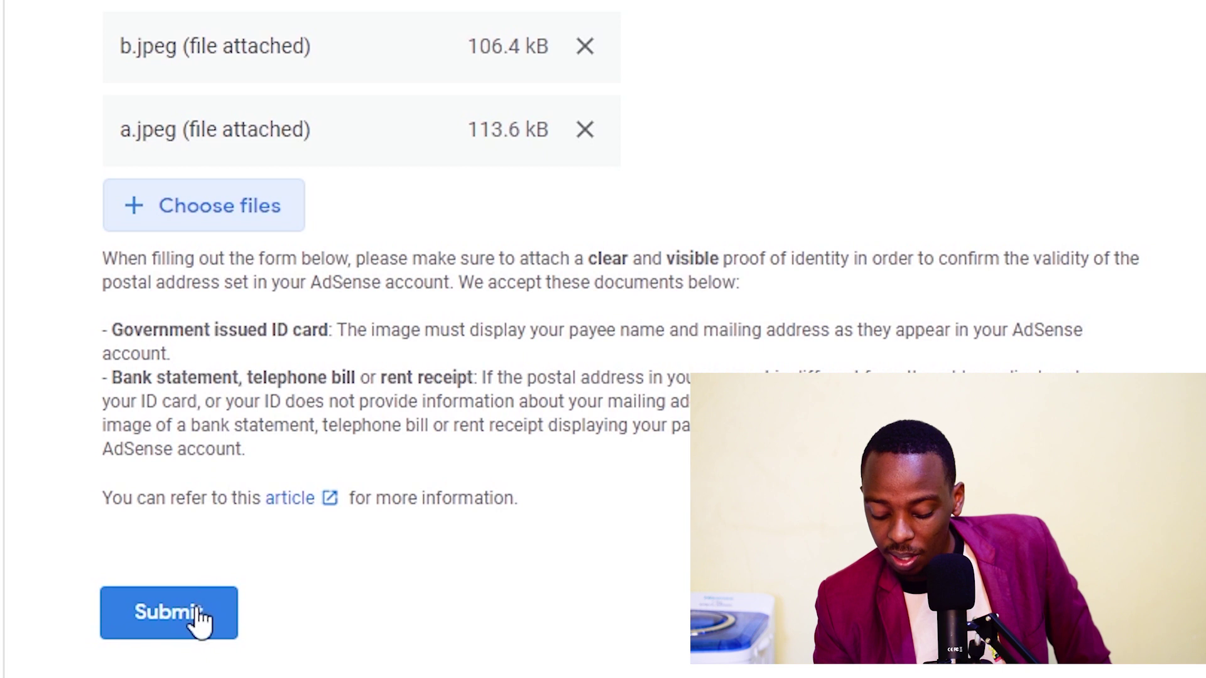
left_click(189, 608)
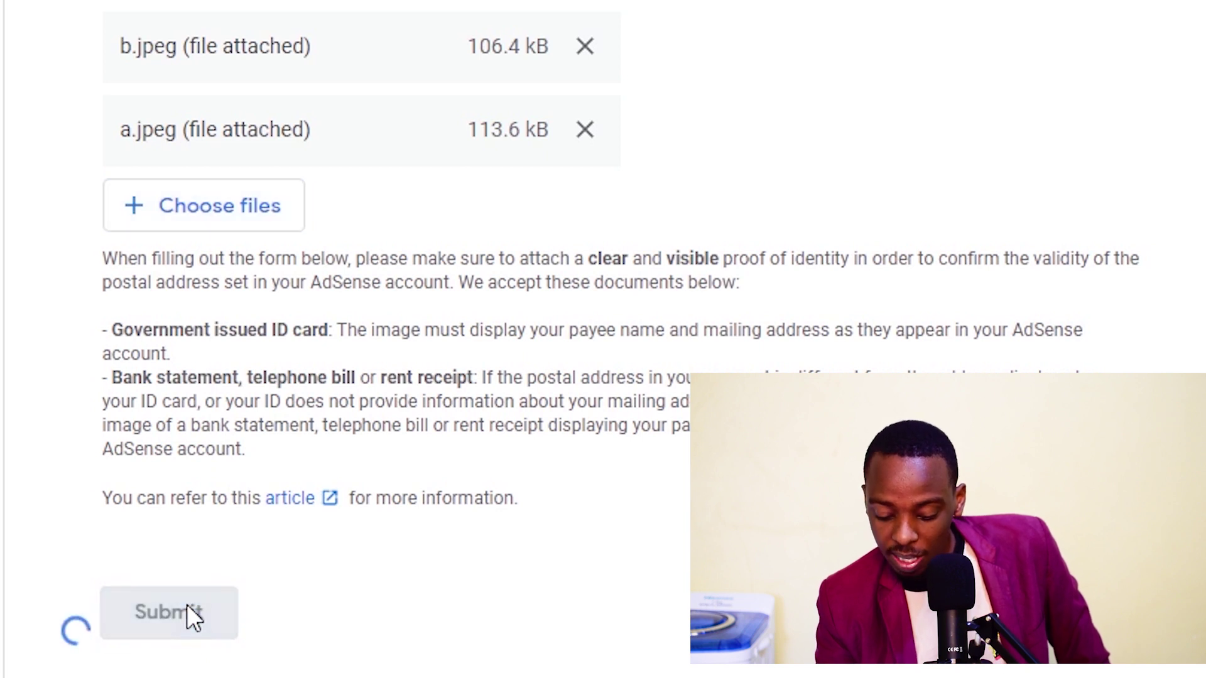